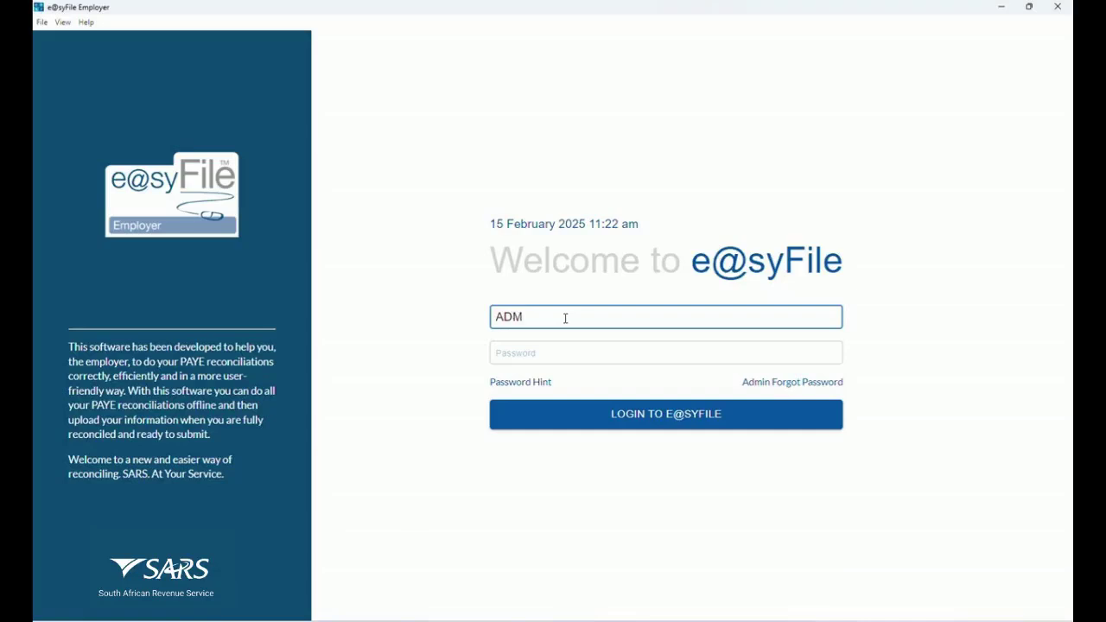
# Step: Log in as ADMIN with the account password and continue to the Dashboard without selecting an employer
pyautogui.write('IN')
pyautogui.press('Tab')
pyautogui.write('****')
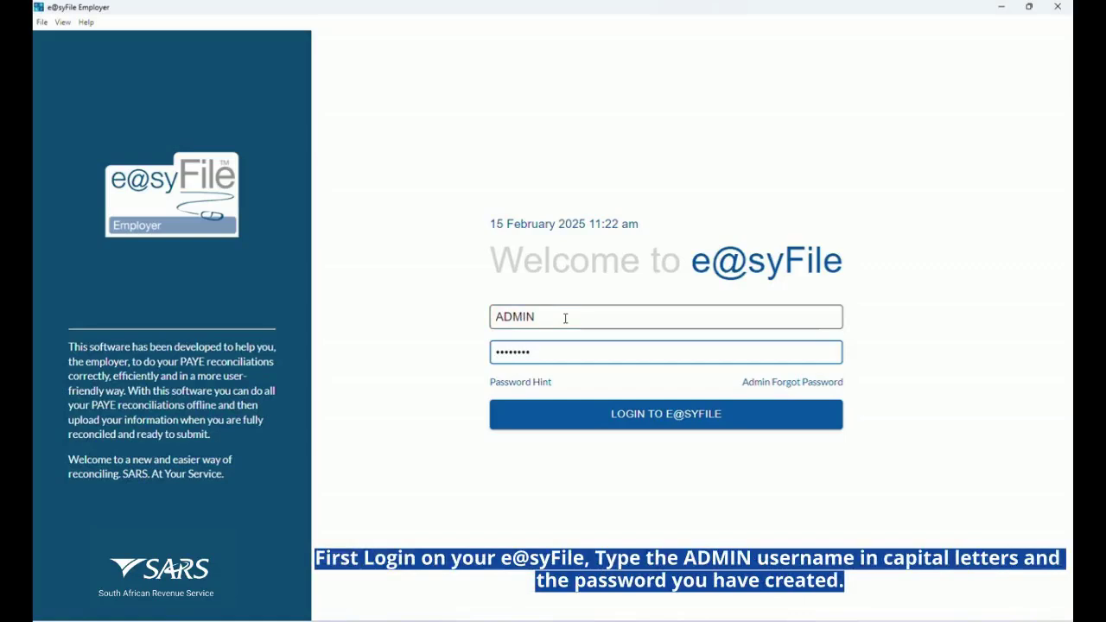
pyautogui.click(595, 420)
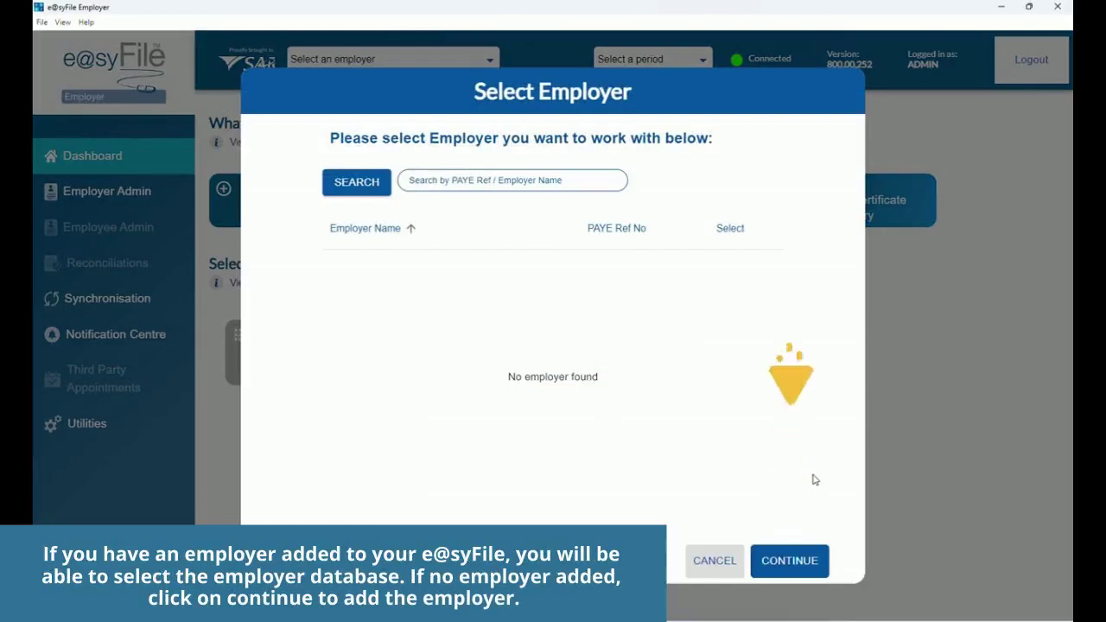
pyautogui.click(789, 561)
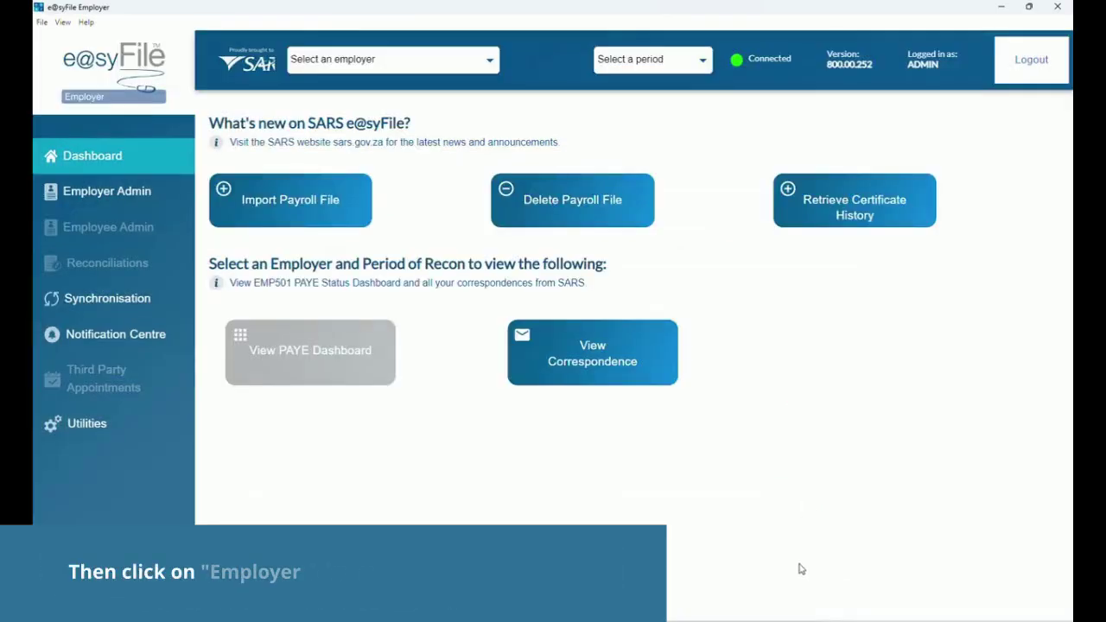
# Step: In Employer Admin, fill in the new employer Sars's trading name and mandatory details
pyautogui.click(100, 200)
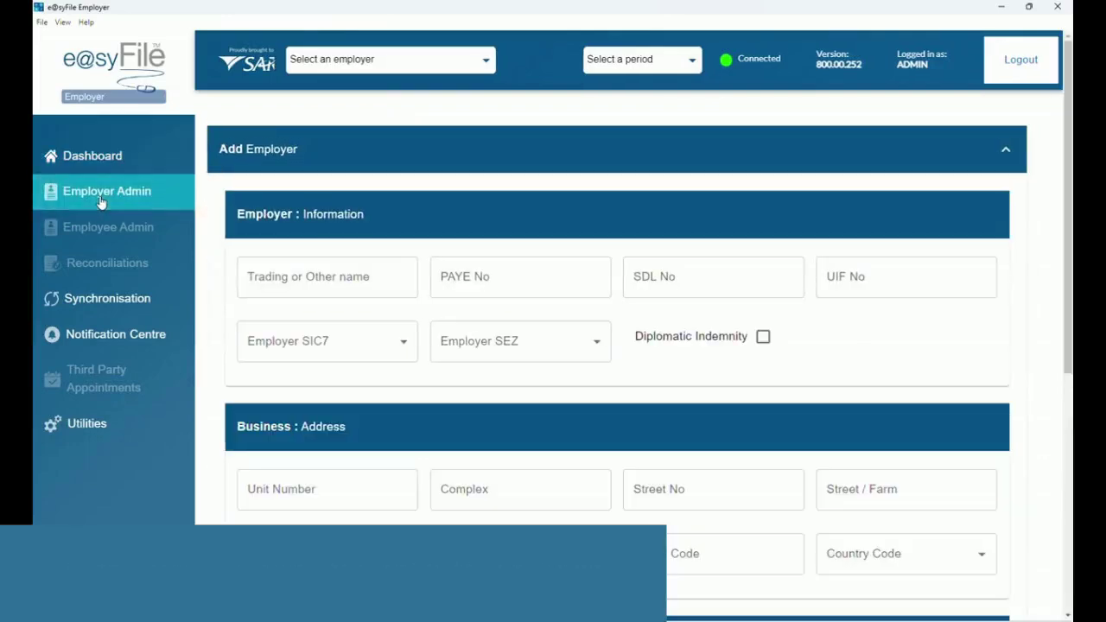
pyautogui.click(318, 279)
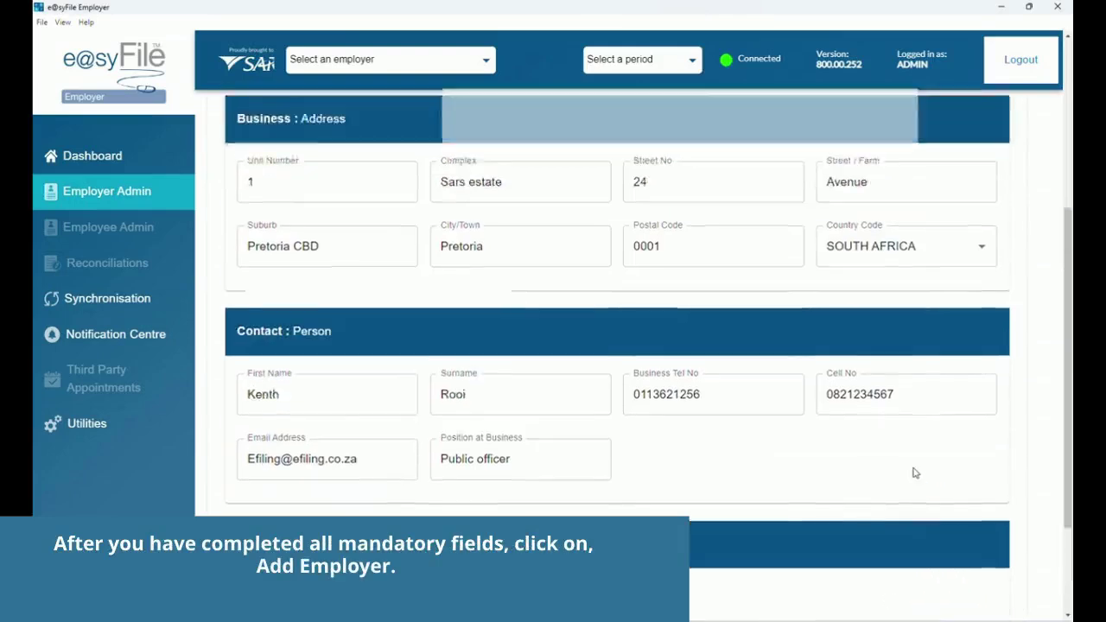
pyautogui.scroll(5, 903, 462)
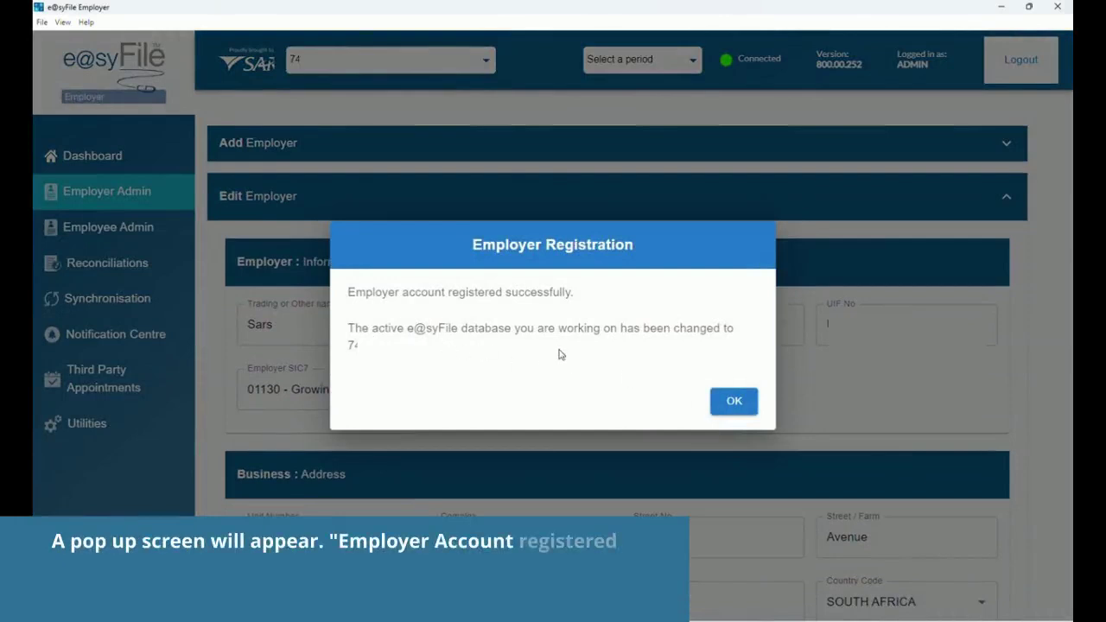
# Step: Close the employer registration message and go to Employee Admin
pyautogui.click(734, 402)
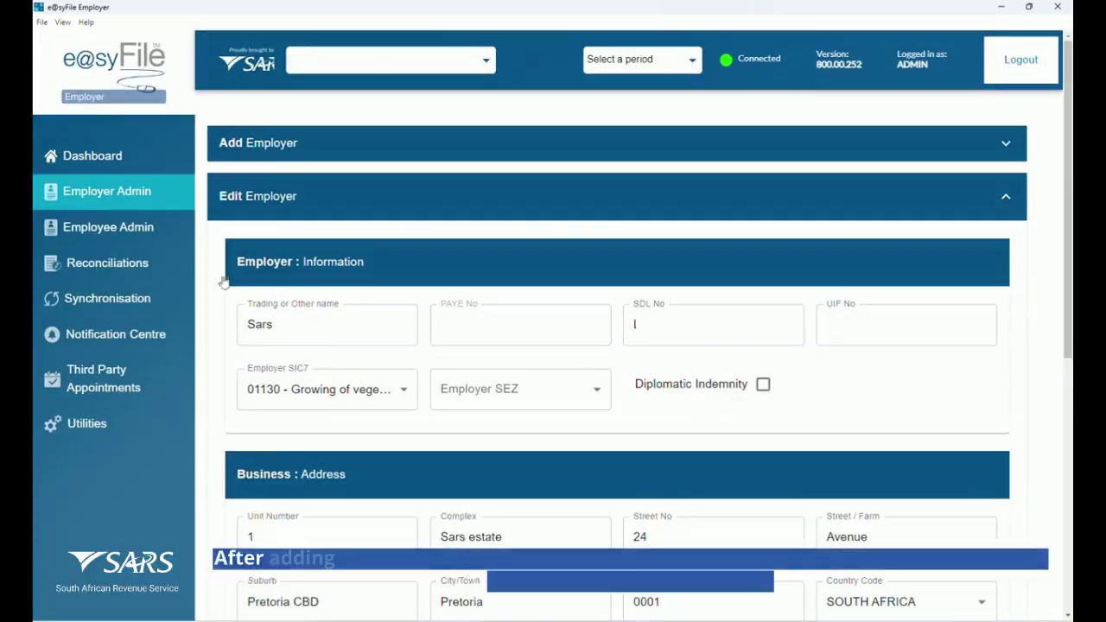
pyautogui.click(95, 237)
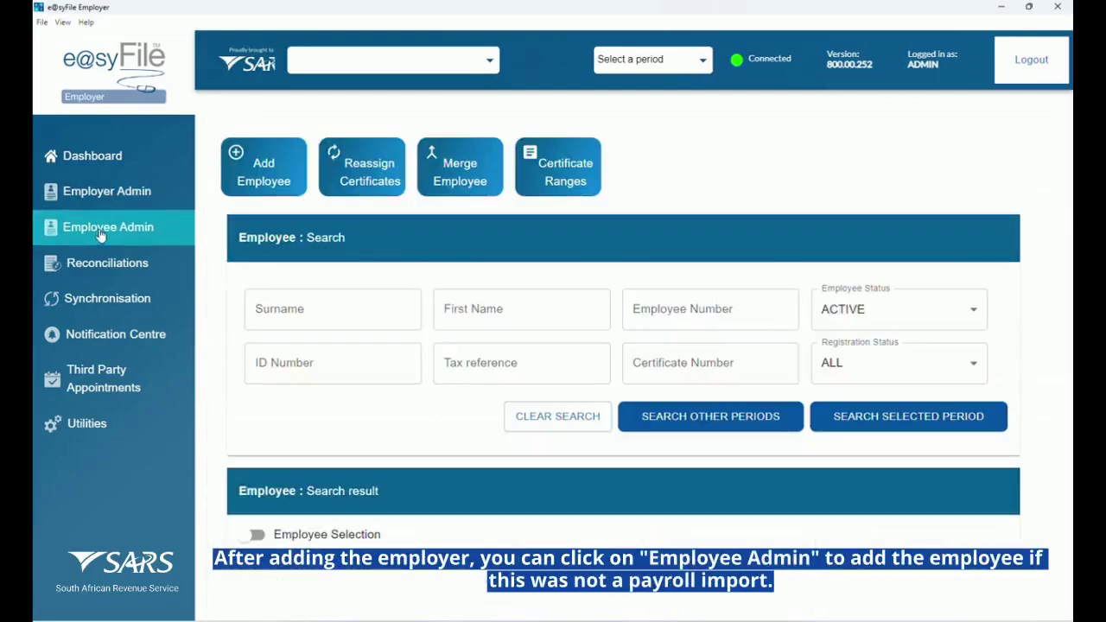
# Step: Add an employee with residential country SOUTH AFRICA and postal address 'Same as residential'
pyautogui.click(266, 187)
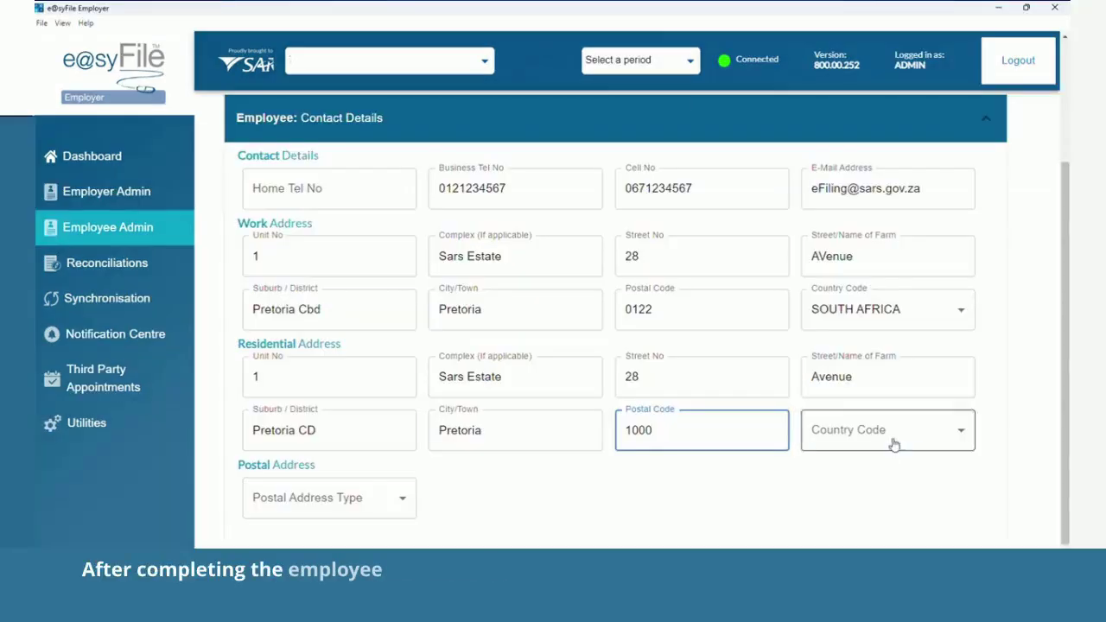
pyautogui.click(890, 442)
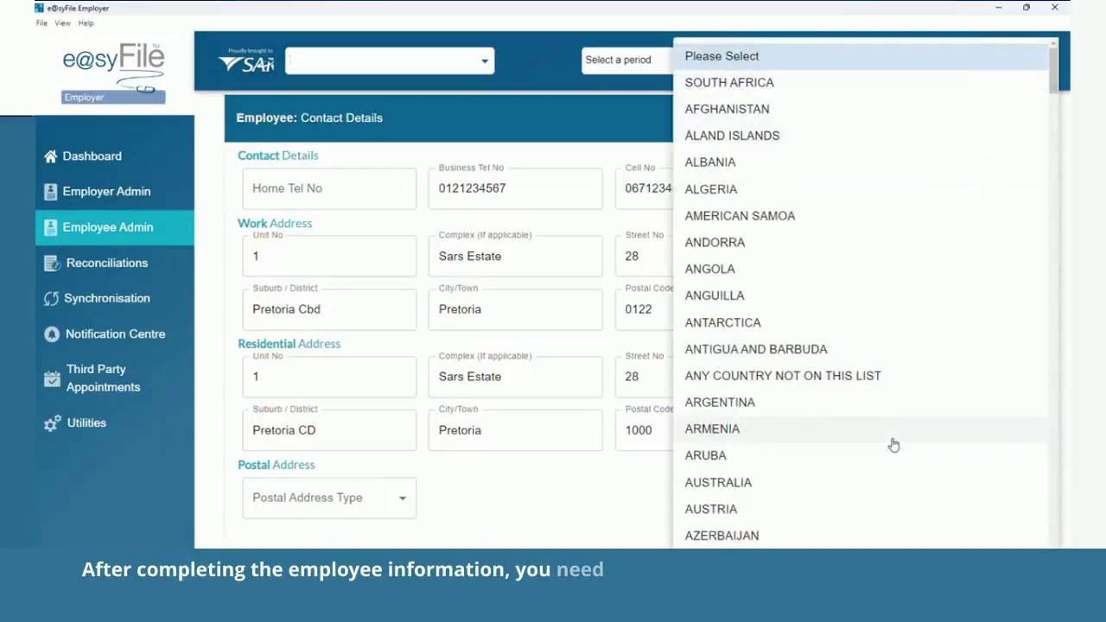
pyautogui.click(752, 83)
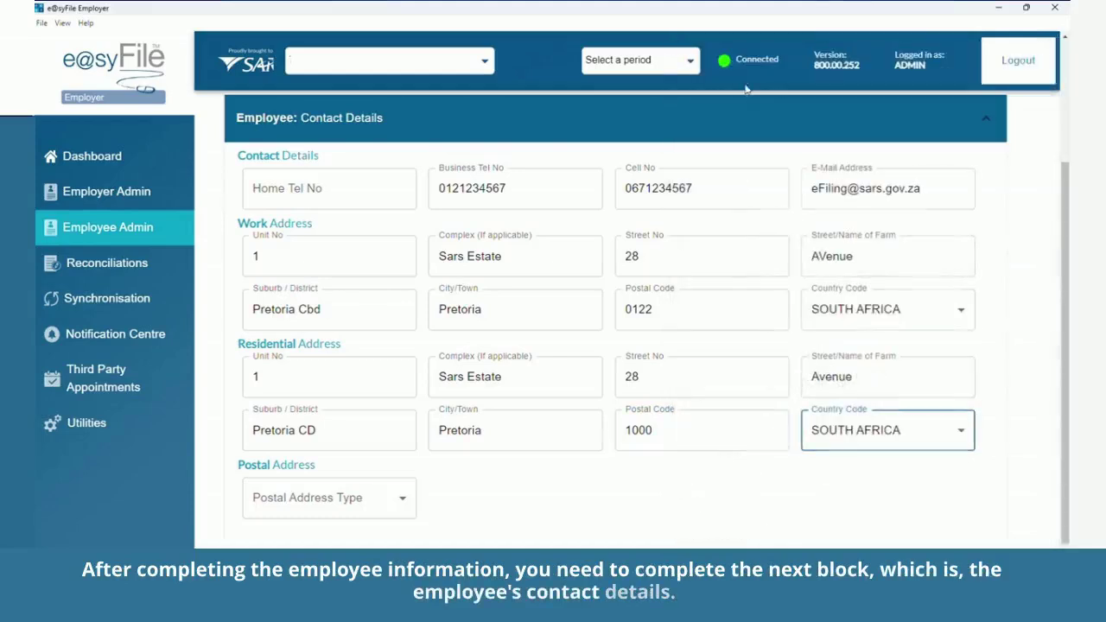
pyautogui.click(383, 498)
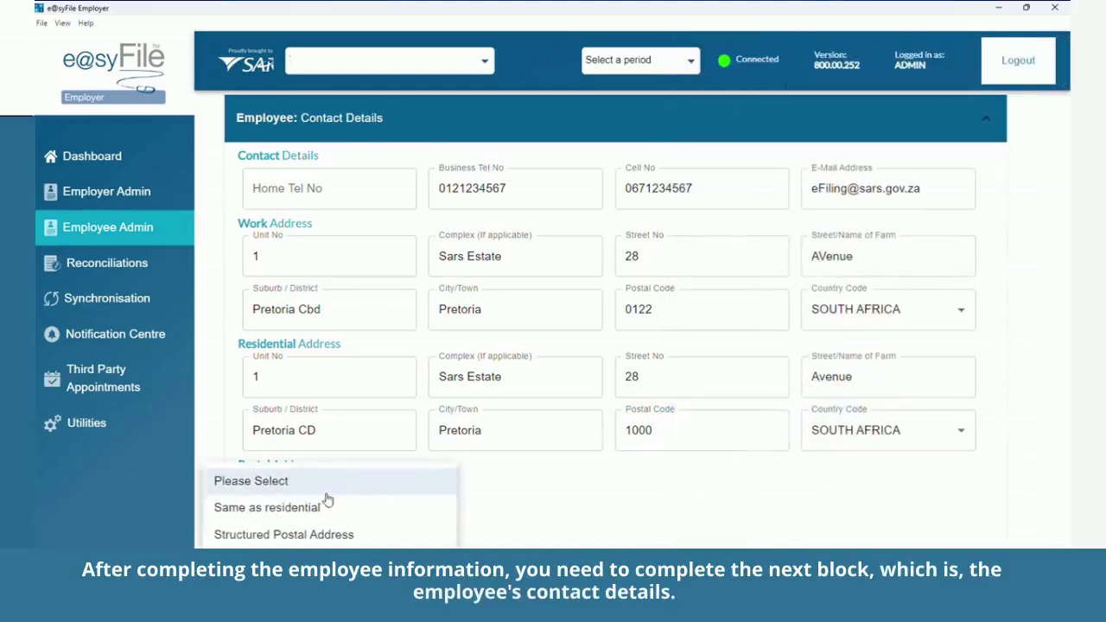
pyautogui.click(301, 513)
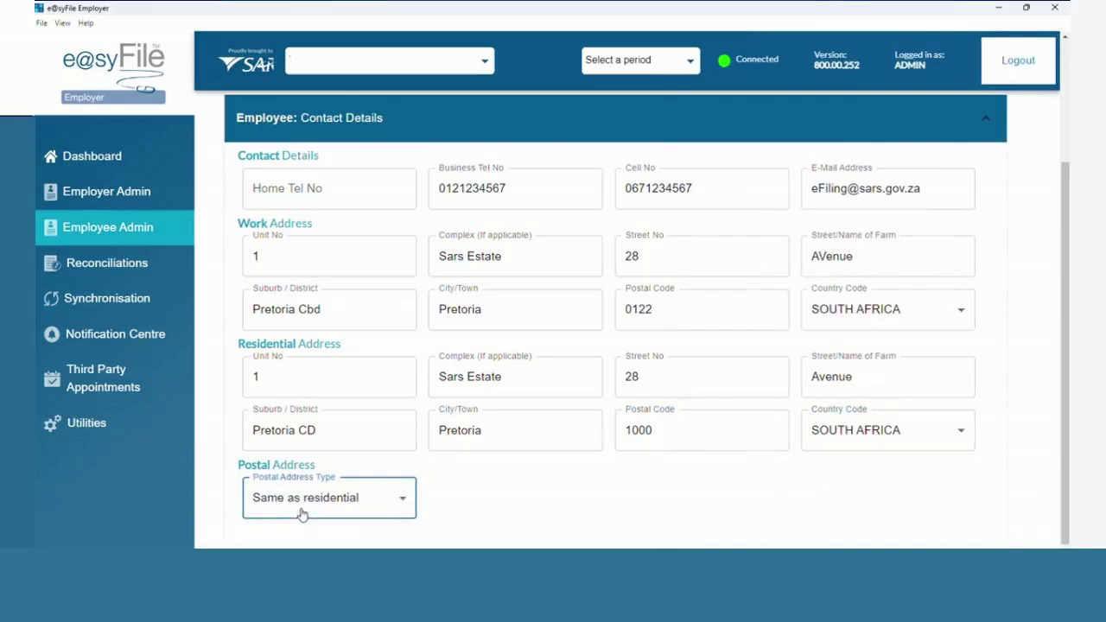
pyautogui.scroll(-1, 605, 373)
pyautogui.scroll(-1, 596, 406)
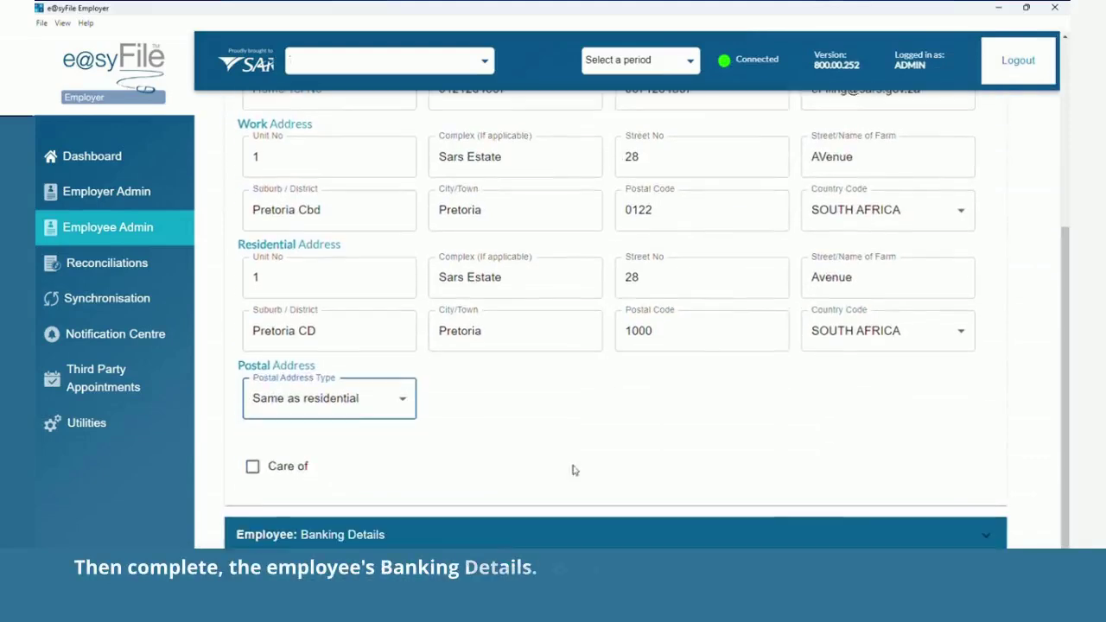
# Step: Set the employee's bank account type to Not Paid by electronic banking
pyautogui.click(507, 533)
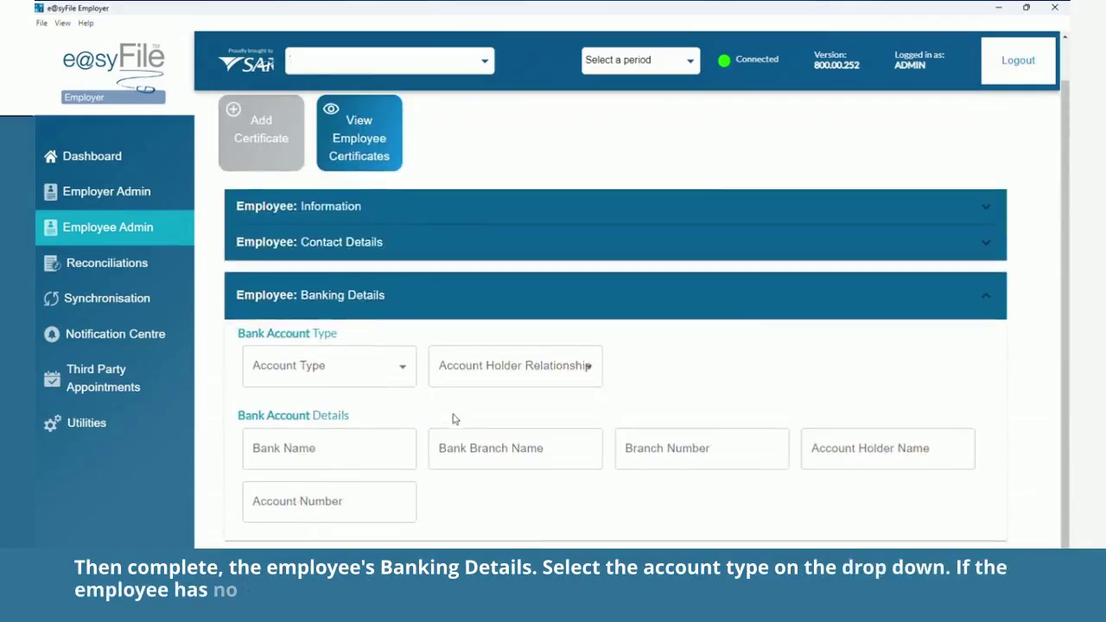
pyautogui.click(412, 380)
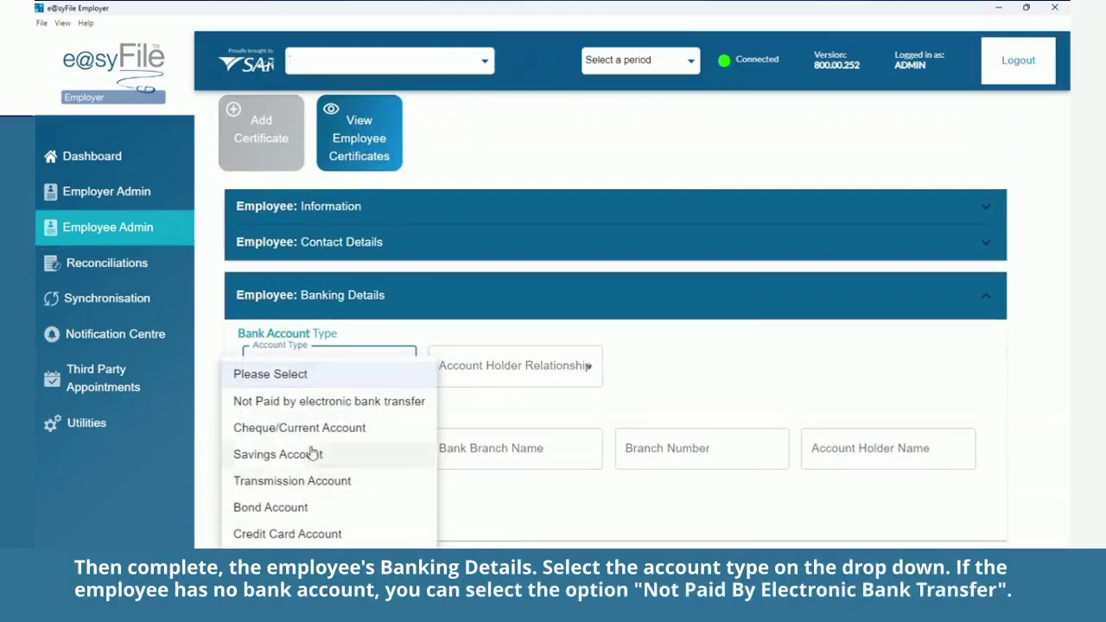
pyautogui.click(315, 404)
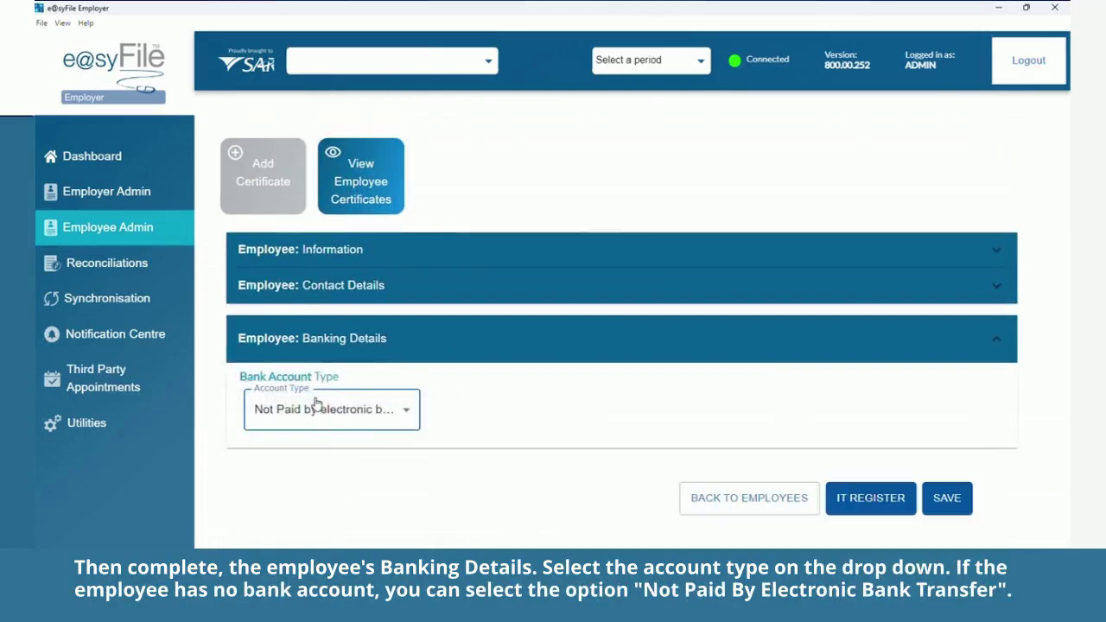
# Step: Save the employee record under reconciliation period 202408
pyautogui.click(948, 506)
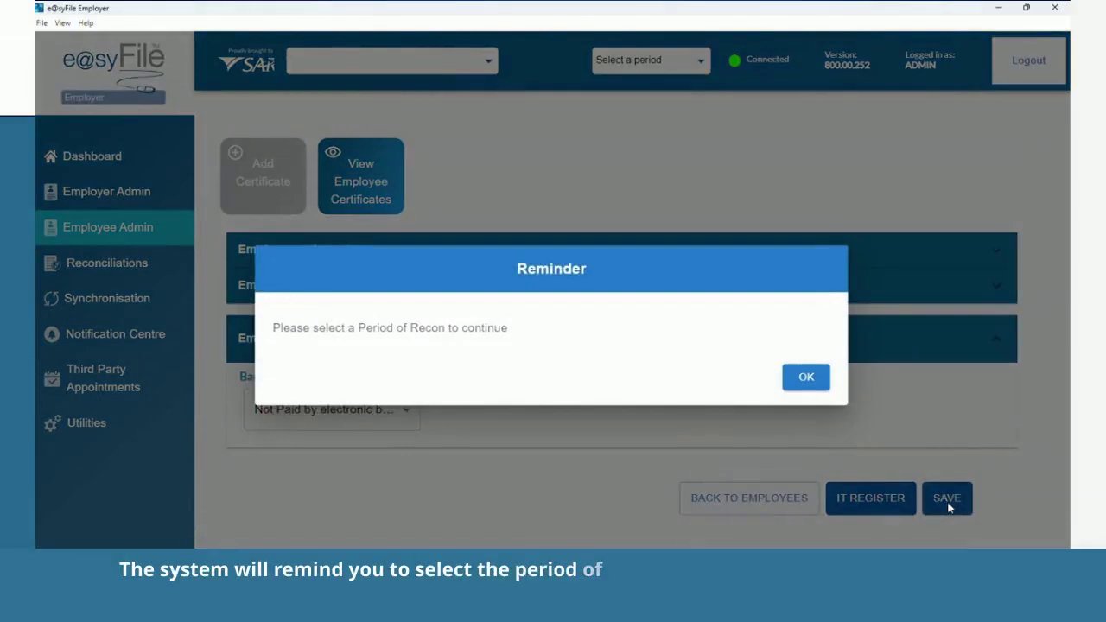
pyautogui.click(808, 379)
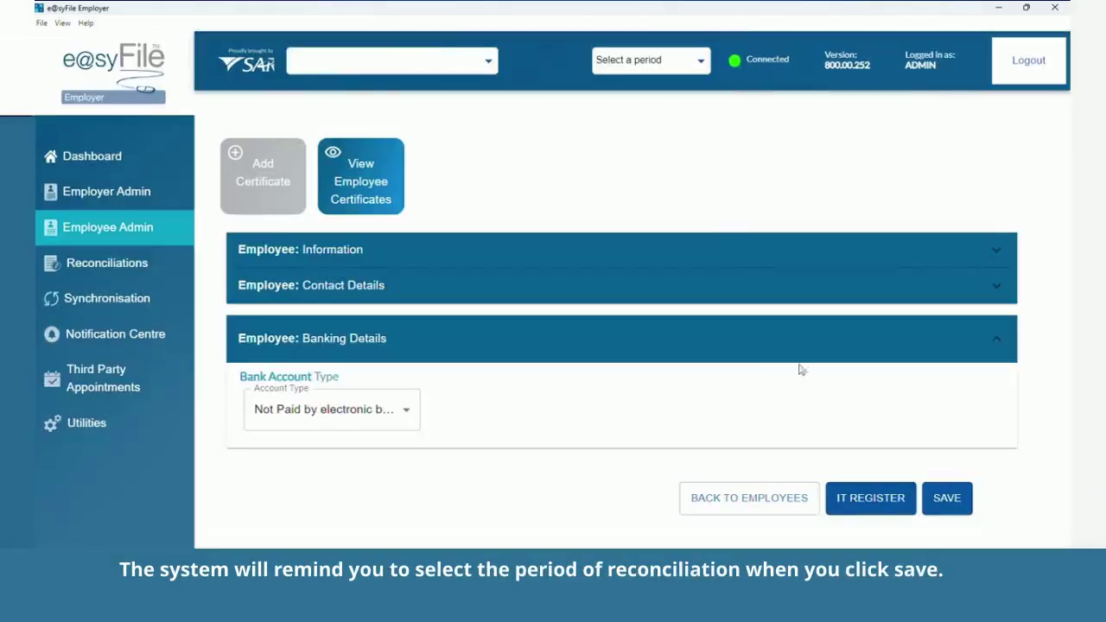
pyautogui.click(682, 62)
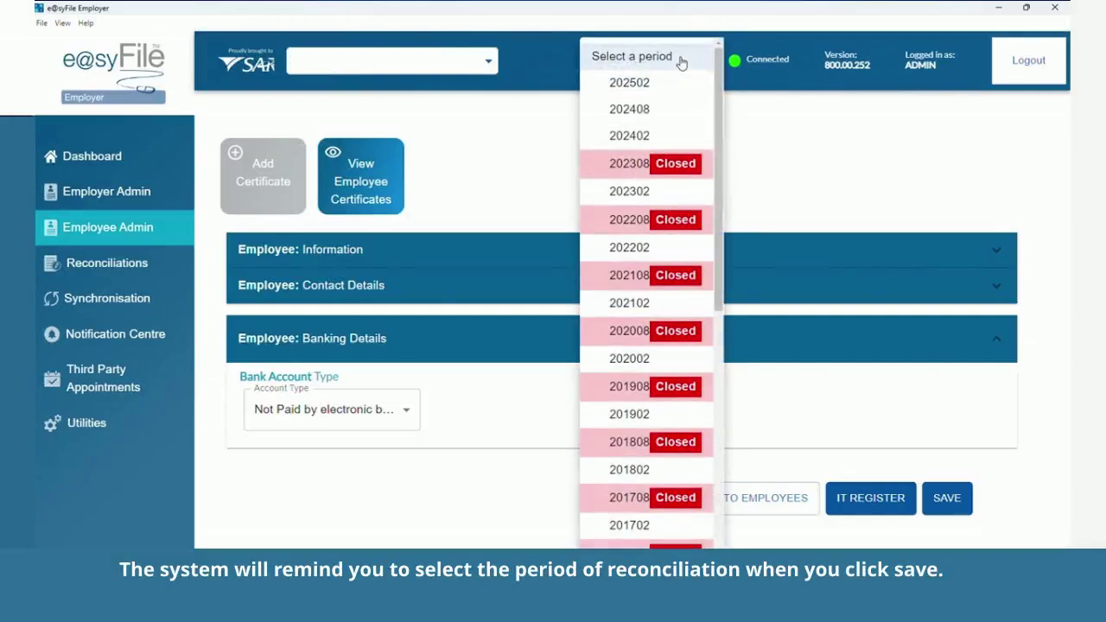
pyautogui.click(643, 119)
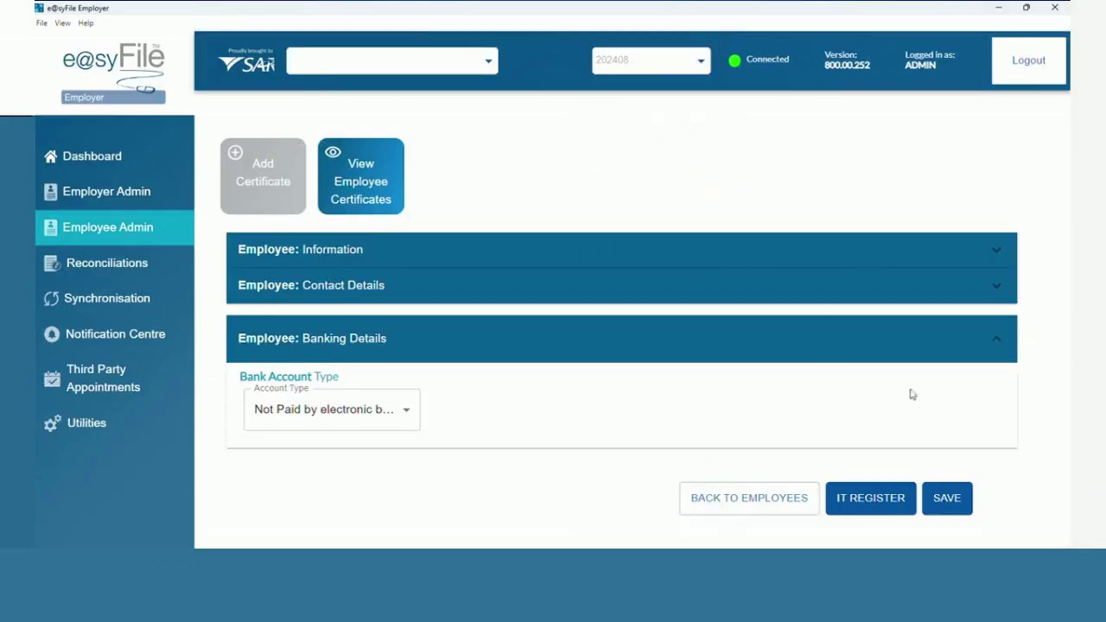
pyautogui.click(954, 502)
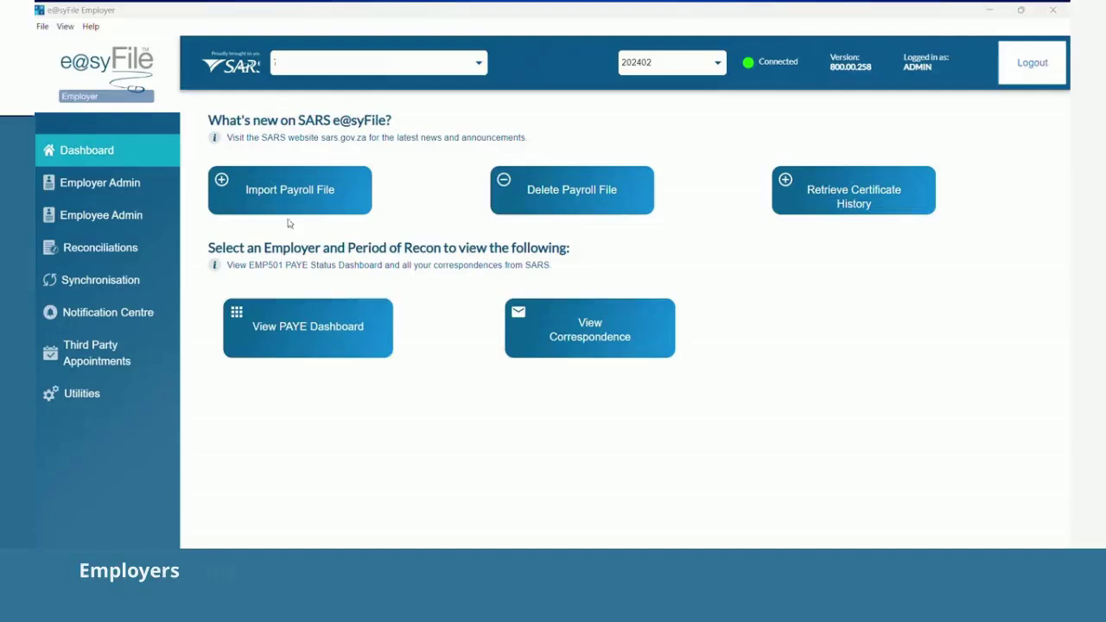
# Step: Import the payroll file MatatieleIRP5.22 and run its validation
pyautogui.click(286, 197)
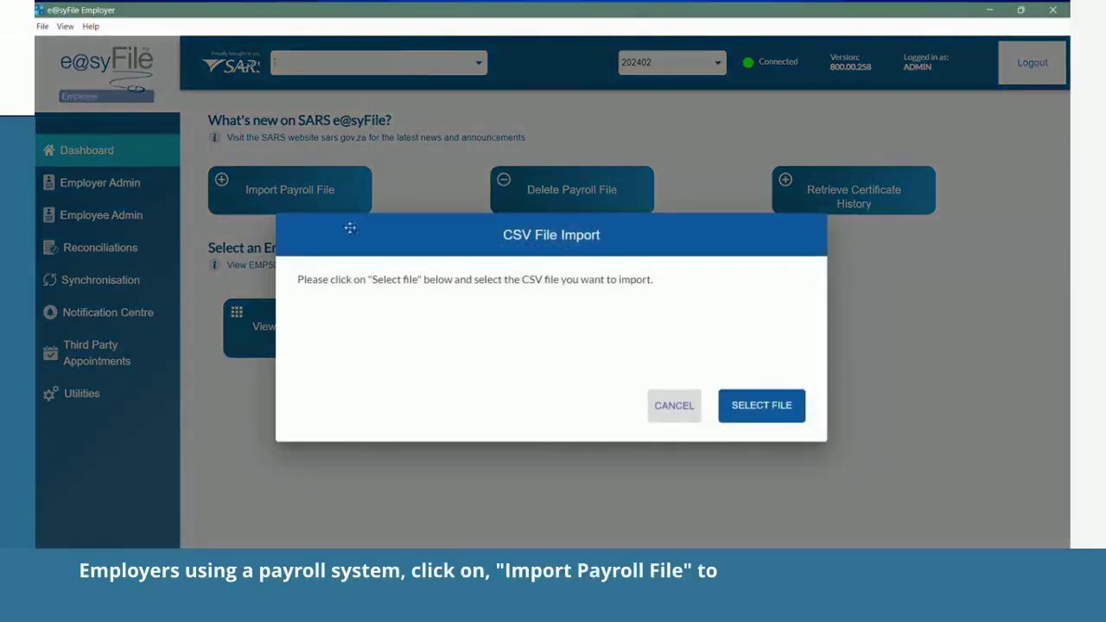
pyautogui.click(763, 412)
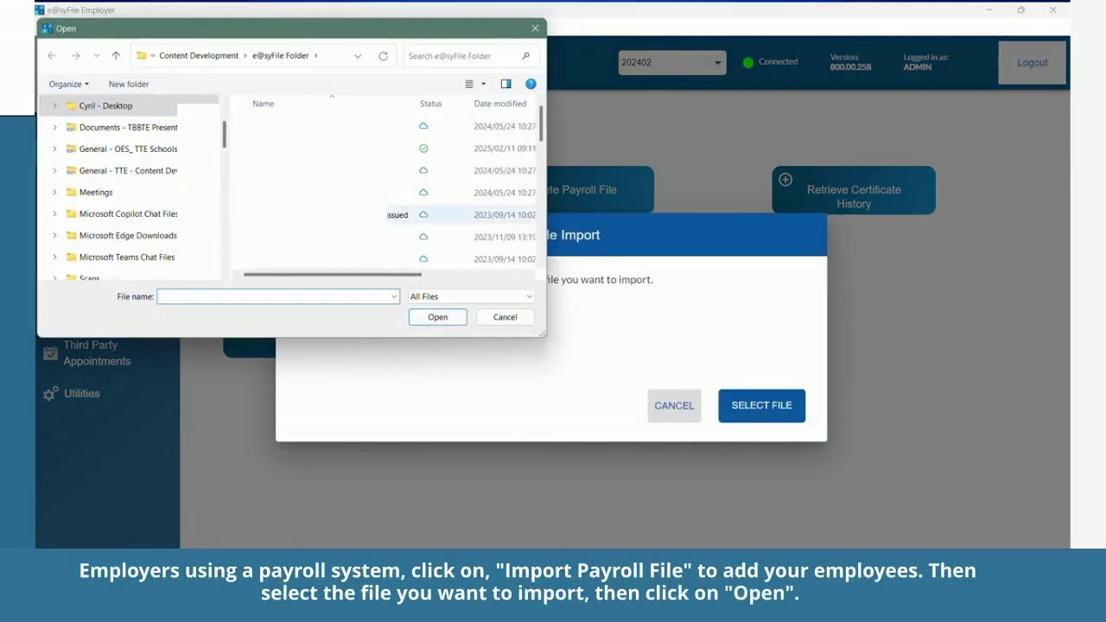
pyautogui.scroll(-3, 389, 199)
pyautogui.scroll(-1, 398, 199)
pyautogui.click(398, 191)
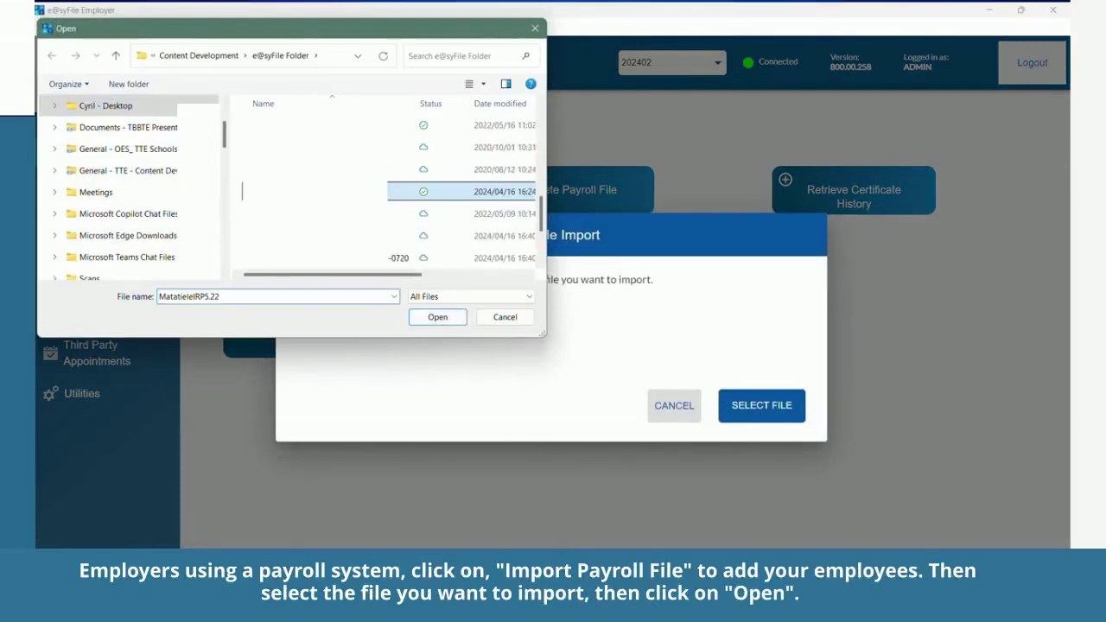
pyautogui.click(438, 318)
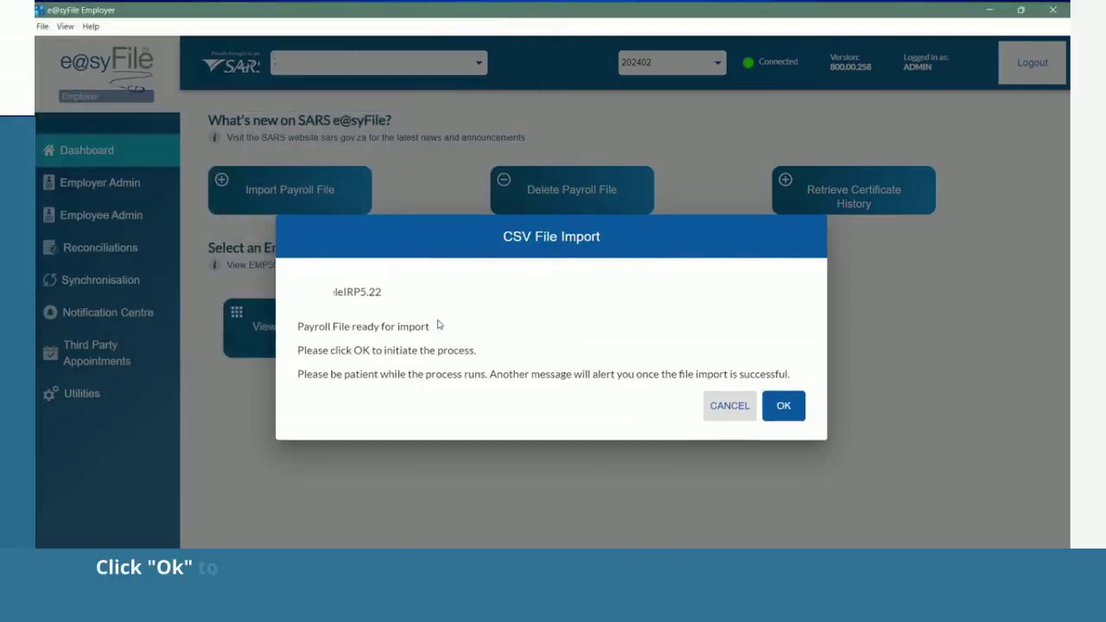
pyautogui.click(789, 417)
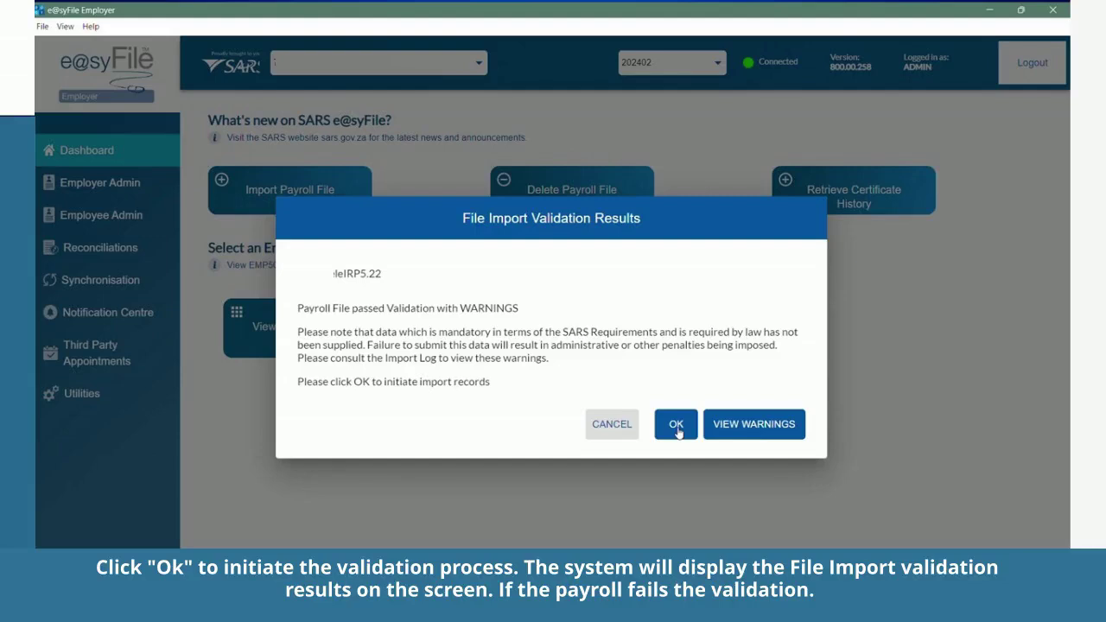
pyautogui.click(758, 432)
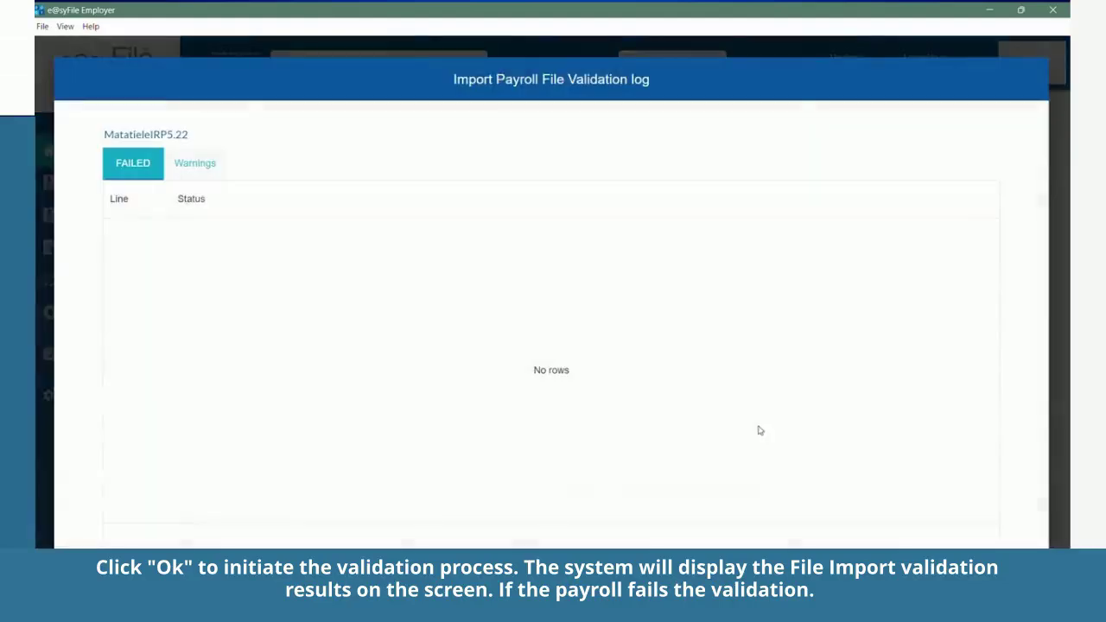
pyautogui.click(196, 168)
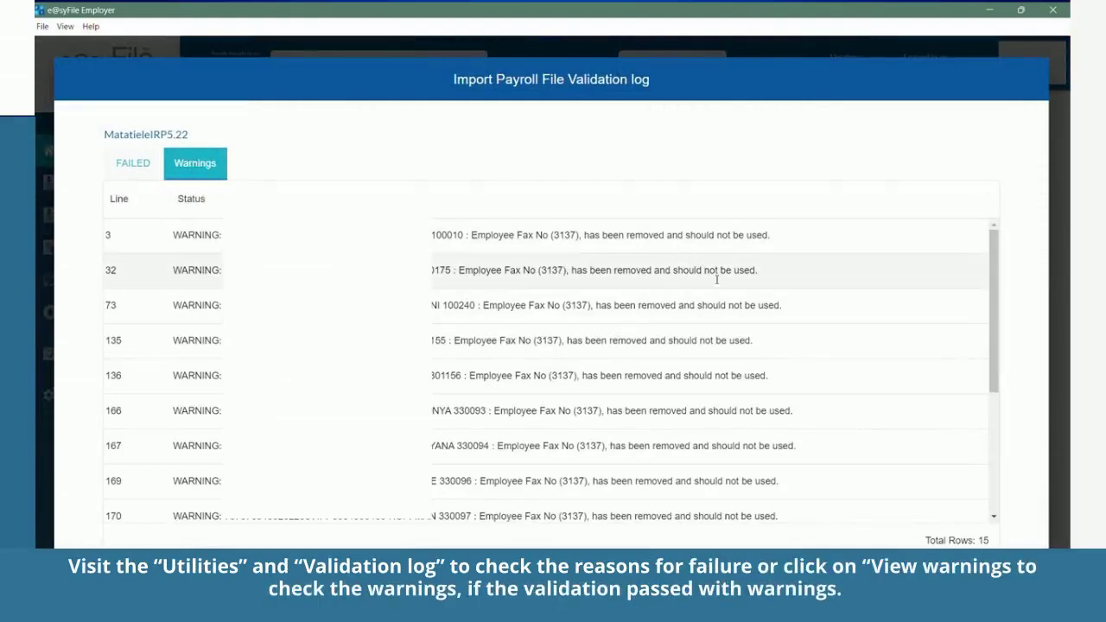
pyautogui.scroll(-4, 821, 337)
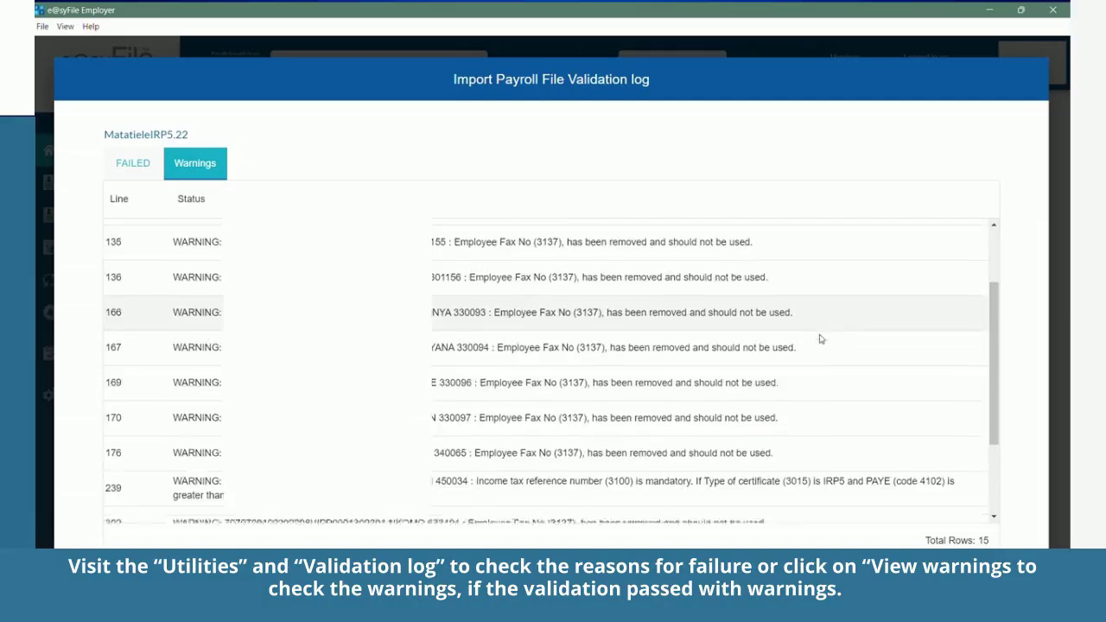
pyautogui.scroll(-1, 820, 347)
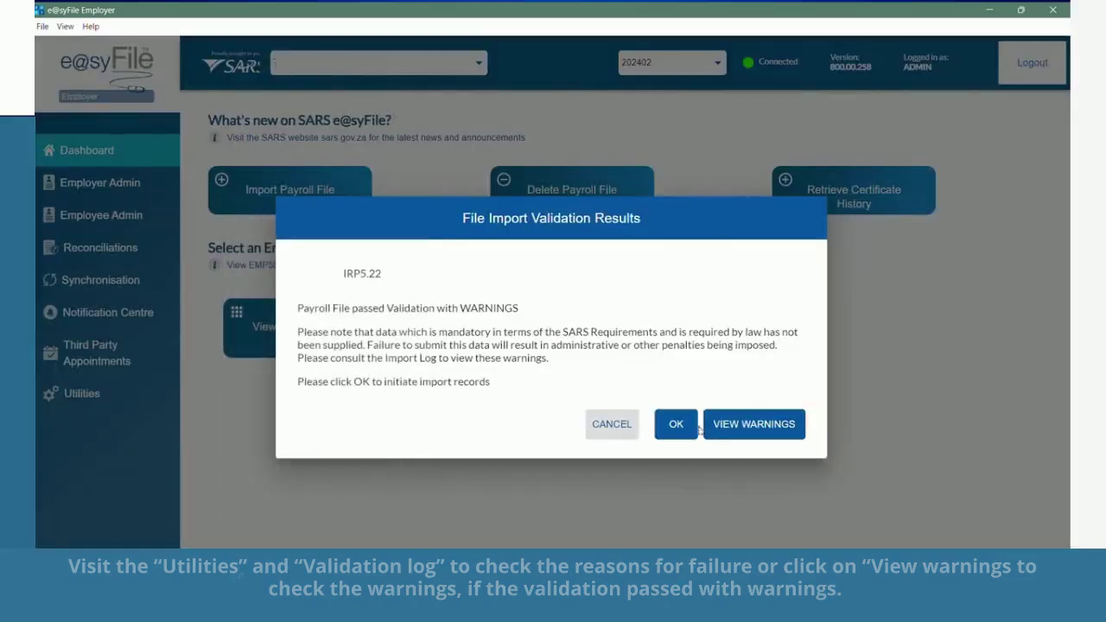
# Step: Confirm the validation results to import the payroll records for period 202108
pyautogui.click(676, 425)
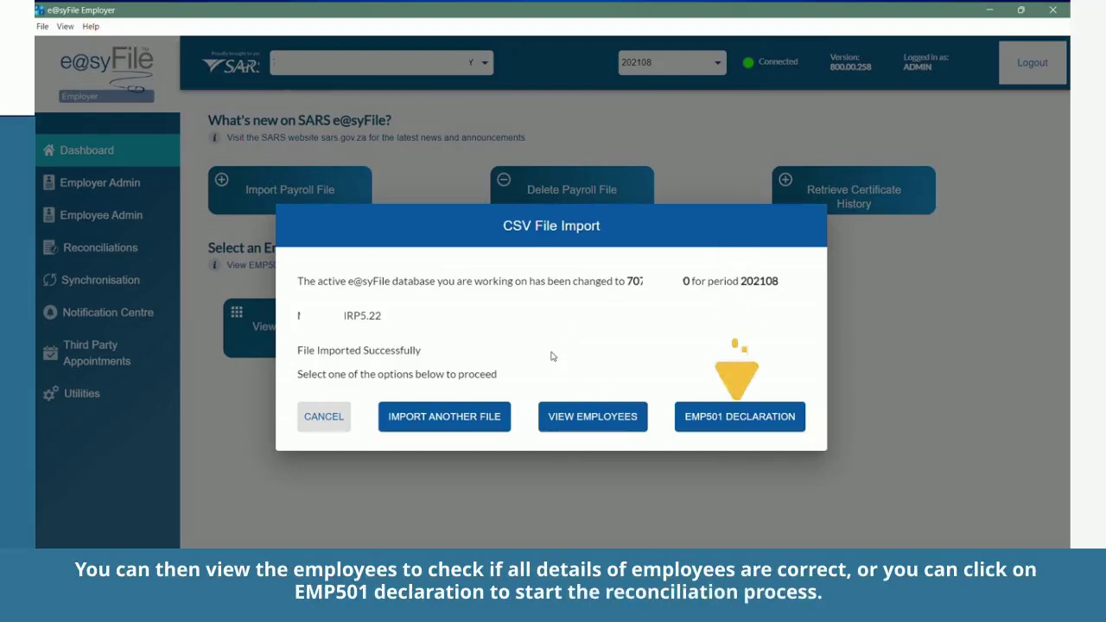
# Step: Go to the EMP501 declaration reconciliation from the import dialog
pyautogui.click(741, 419)
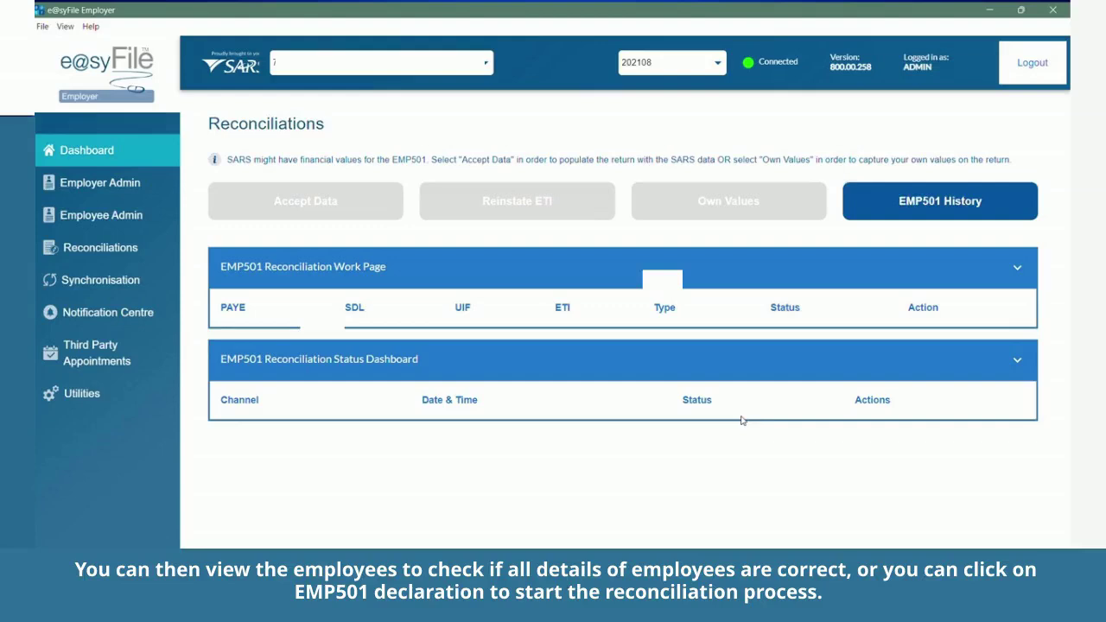